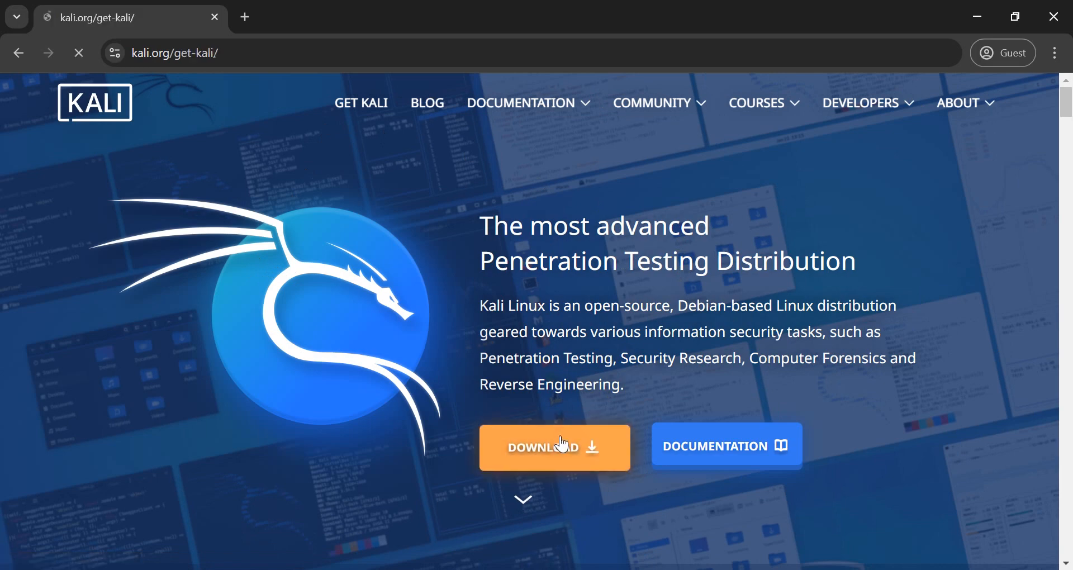
Go to the pre-built Virtual Machines section of the Kali download page and highlight the line about default credentials
{"action": "scroll", "coordinate": [693, 282], "scroll_direction": "down", "scroll_amount": 2}
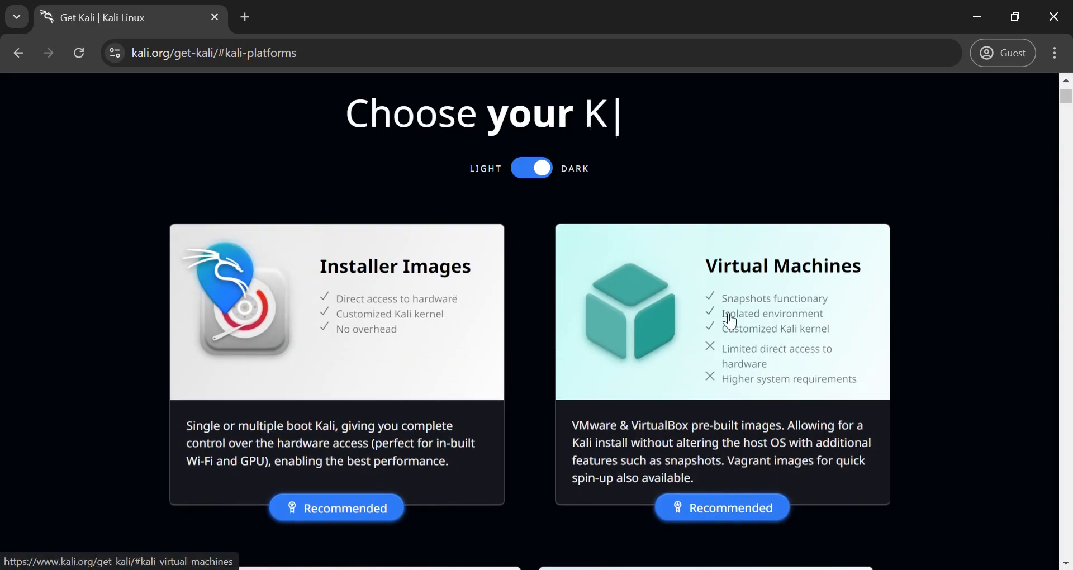
{"action": "left_click", "coordinate": [737, 380]}
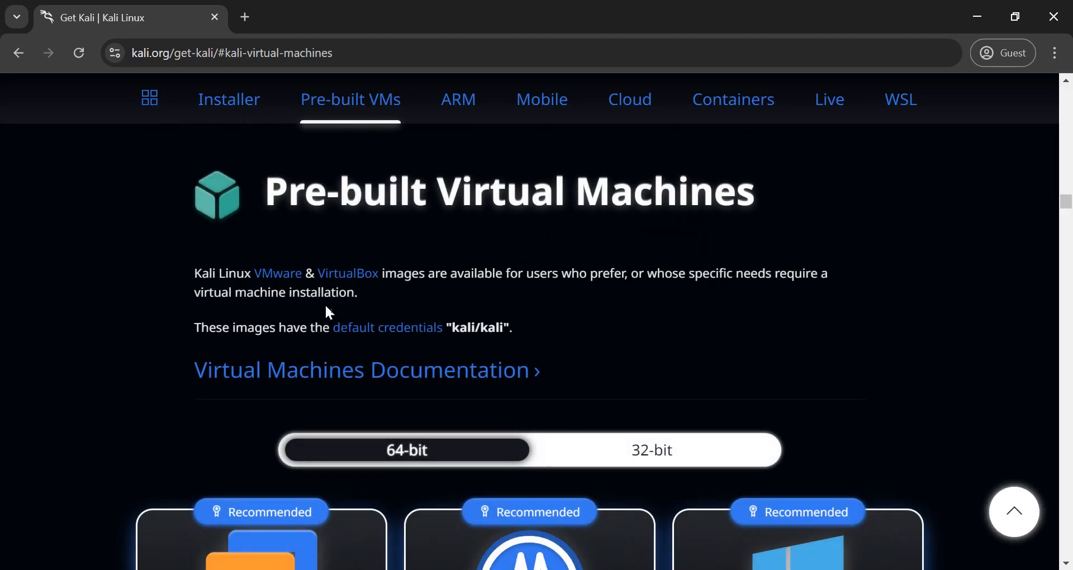
{"action": "left_click_drag", "start_coordinate": [185, 328], "coordinate": [557, 331]}
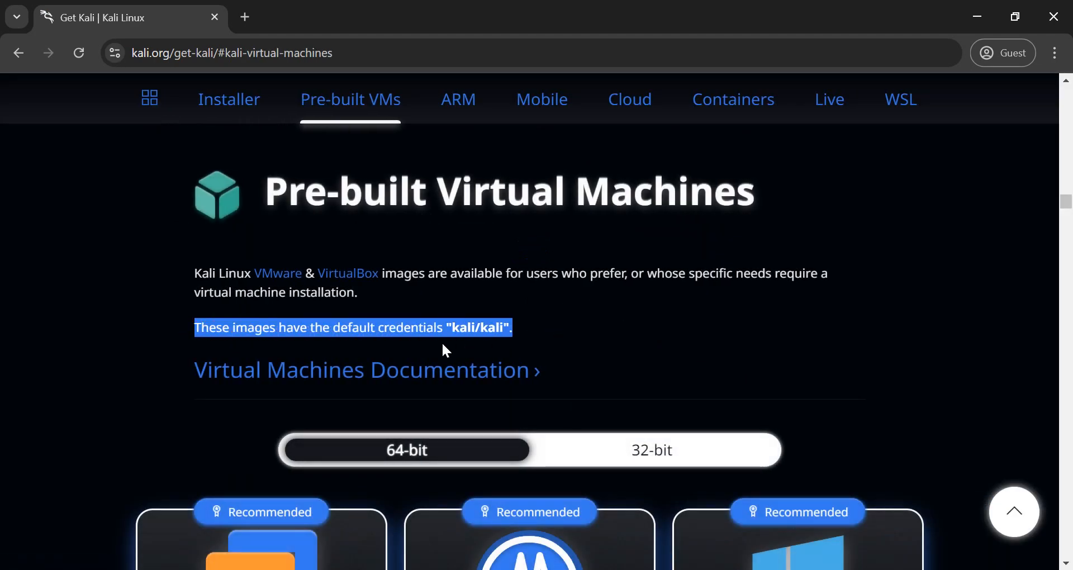
Download the 64-bit VMware image as kali-linux-2024.3-vmware-amd64.7z to Downloads\Programs and check the browser's download list
{"action": "scroll", "coordinate": [607, 320], "scroll_direction": "down", "scroll_amount": 5}
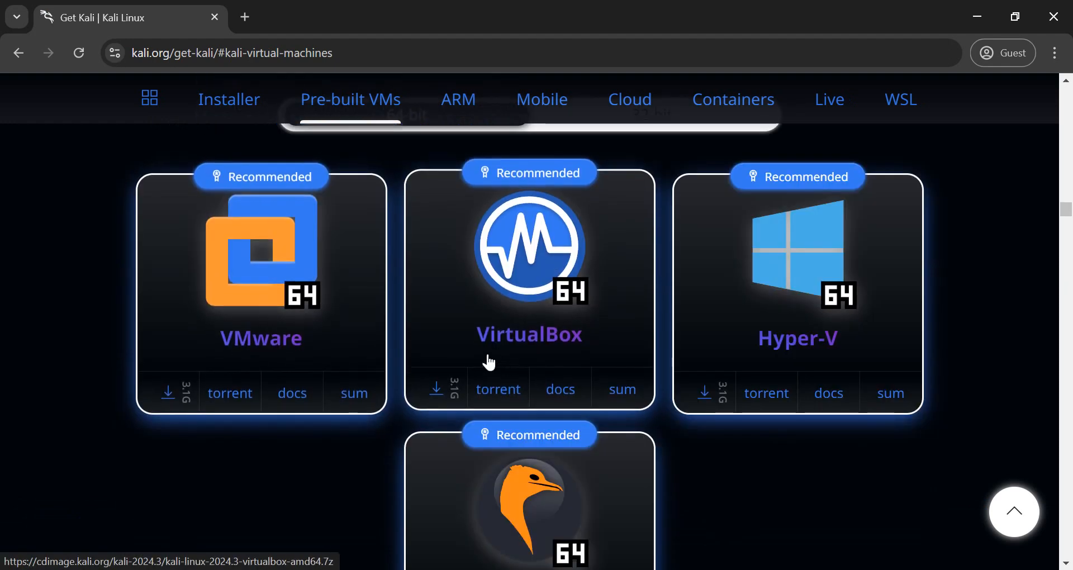
{"action": "scroll", "coordinate": [727, 335], "scroll_direction": "down", "scroll_amount": 4}
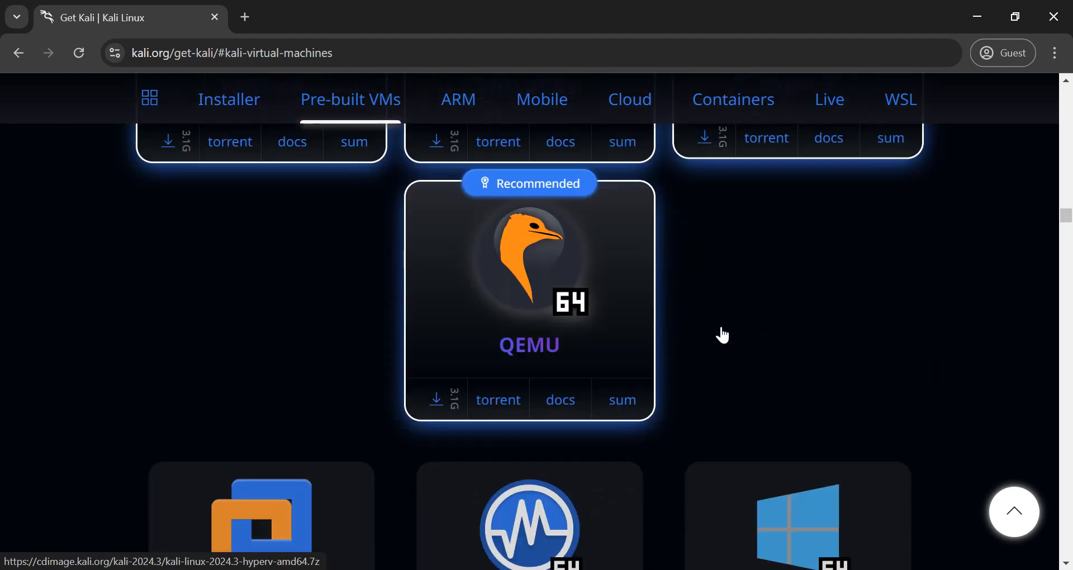
{"action": "scroll", "coordinate": [345, 376], "scroll_direction": "up", "scroll_amount": 5}
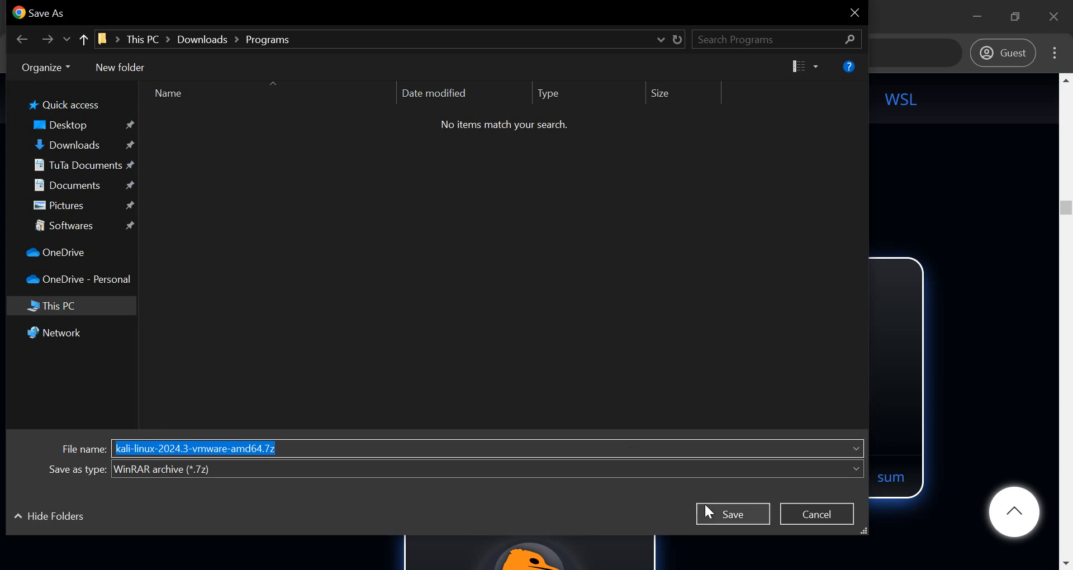
{"action": "left_click", "coordinate": [302, 448]}
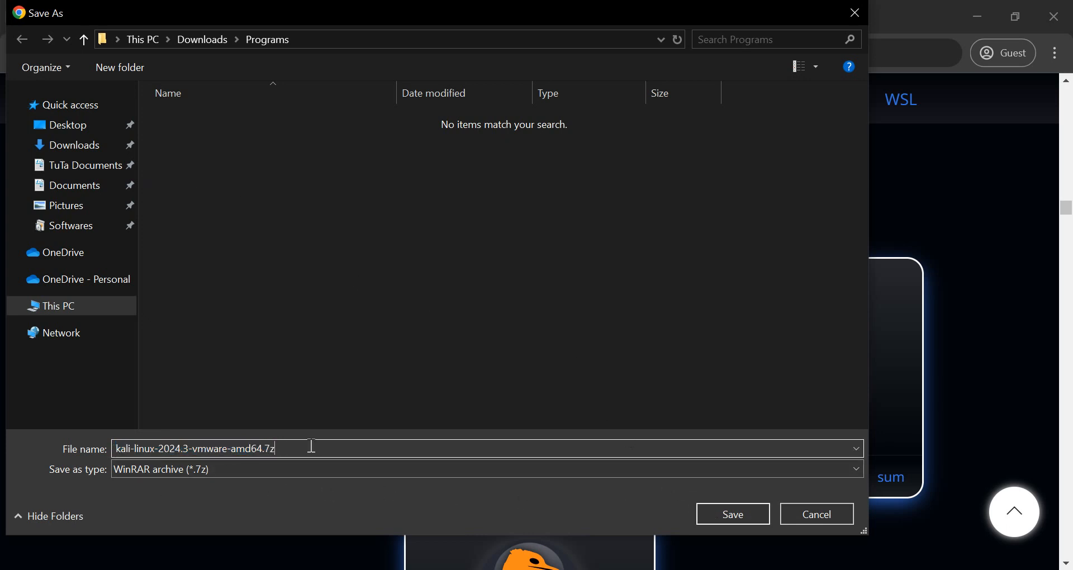
{"action": "left_click", "coordinate": [743, 517]}
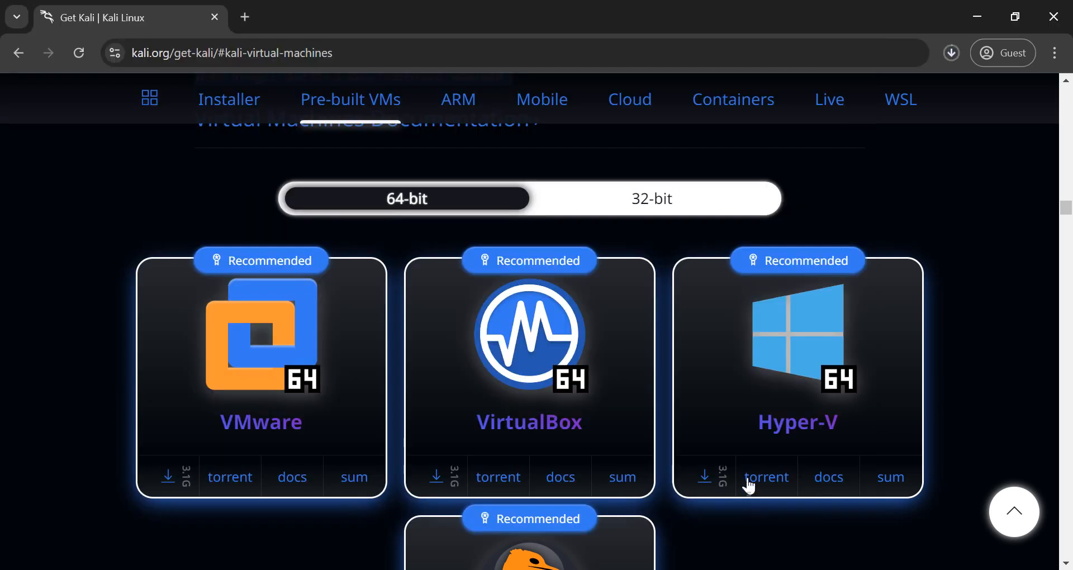
{"action": "left_click", "coordinate": [952, 53]}
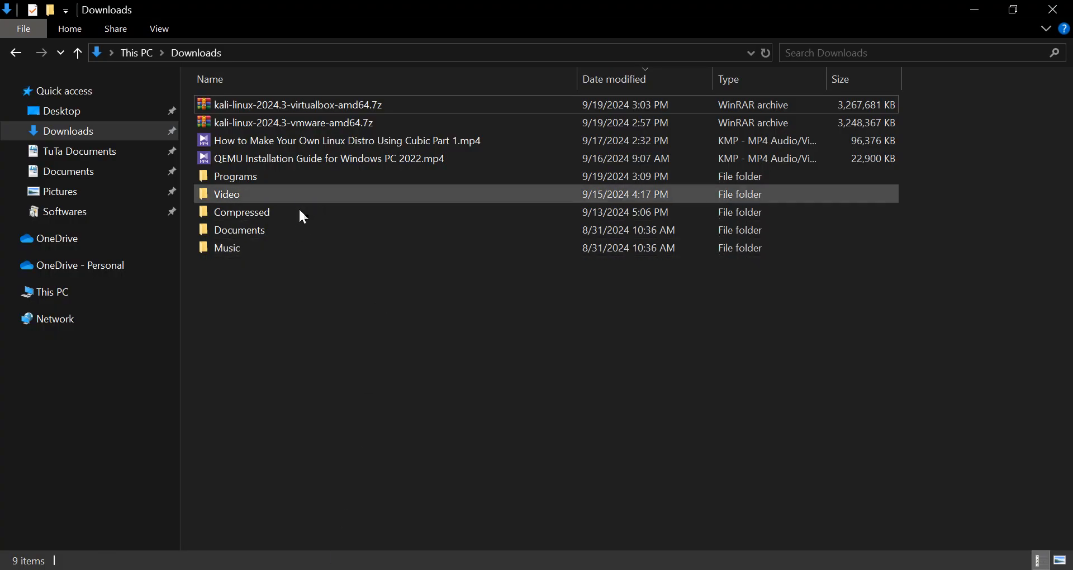
Move kali-linux-2024.3-vmware-amd64.7z from Downloads to the Virtual Machines folder in Documents
{"action": "left_click", "coordinate": [306, 124]}
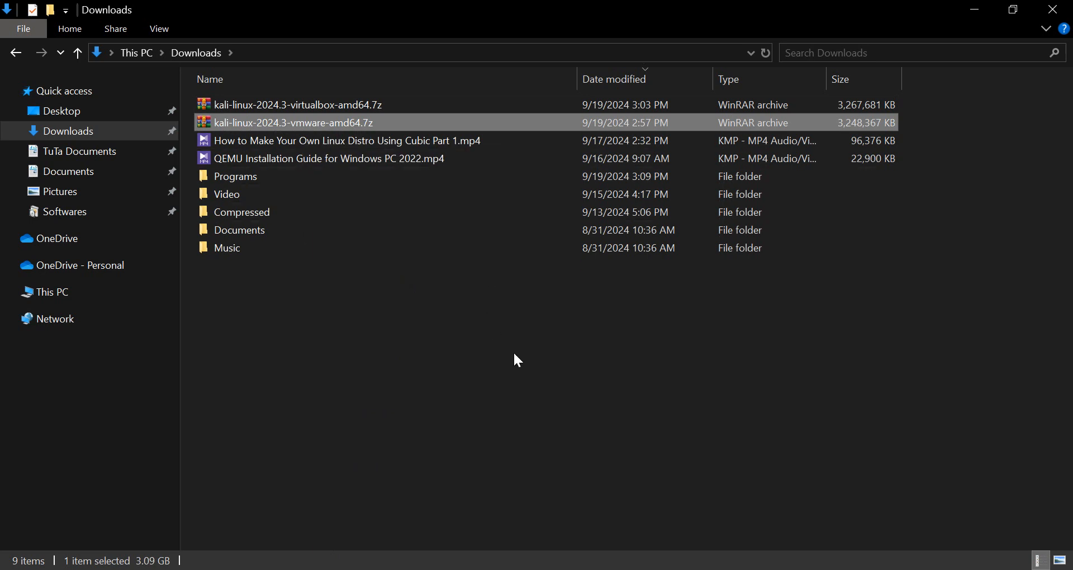
{"action": "right_click", "coordinate": [357, 123]}
{"action": "left_click", "coordinate": [398, 394]}
{"action": "left_click", "coordinate": [303, 373]}
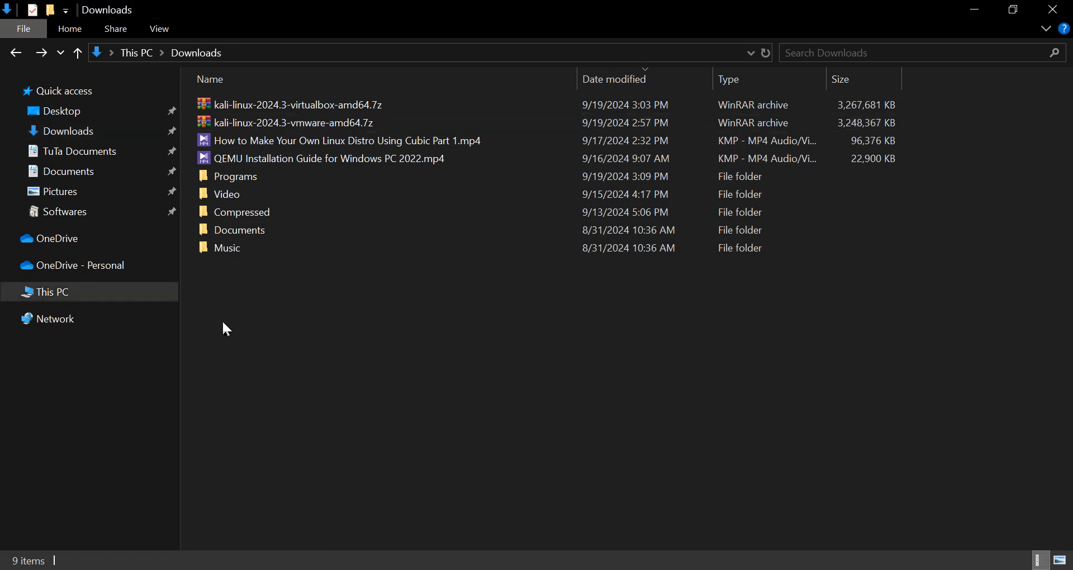
{"action": "left_click", "coordinate": [82, 175]}
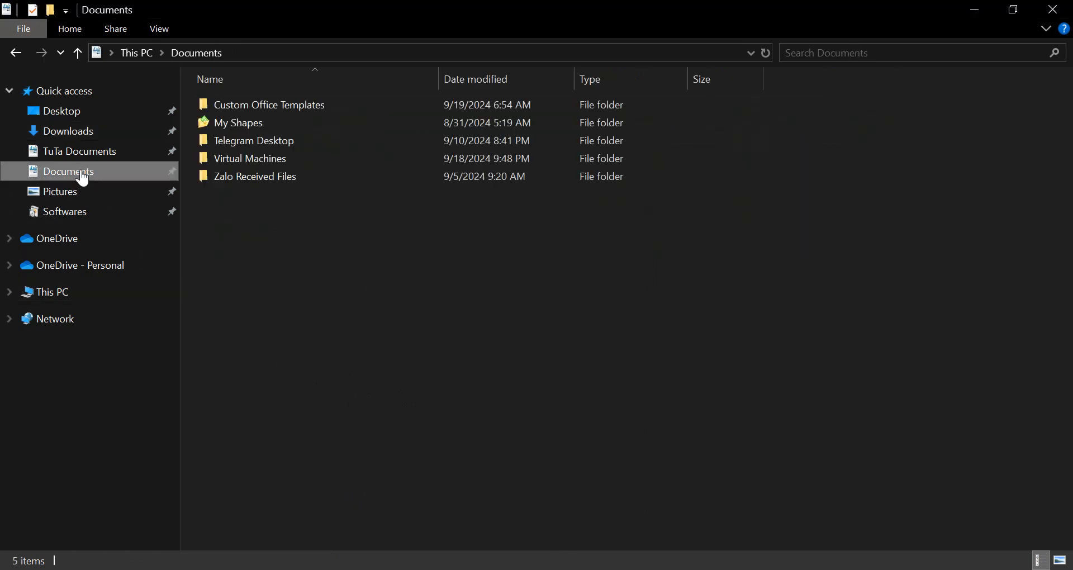
{"action": "double_click", "coordinate": [255, 160]}
{"action": "right_click", "coordinate": [269, 177]}
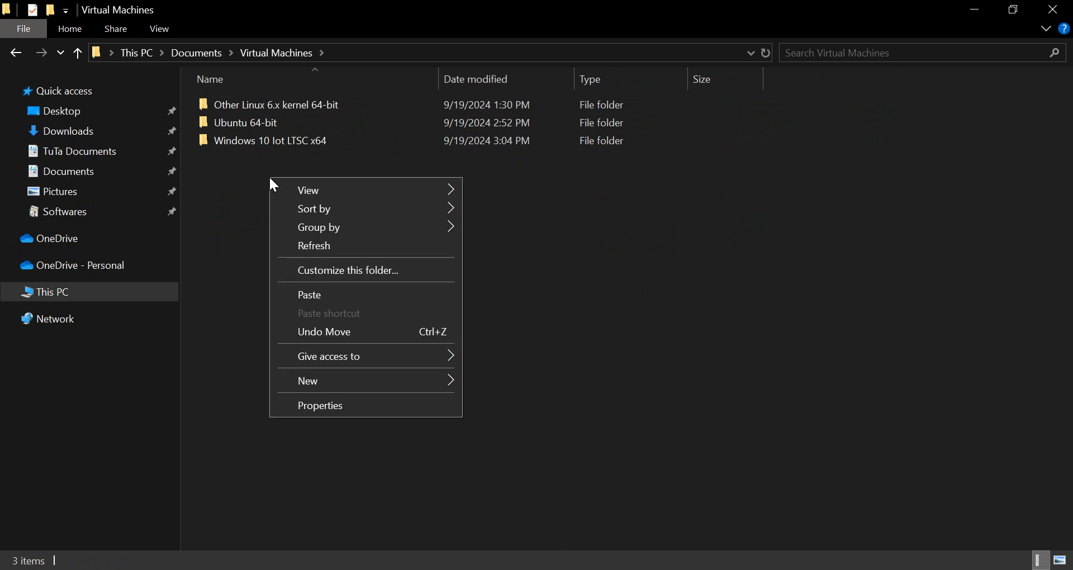
{"action": "left_click", "coordinate": [307, 295]}
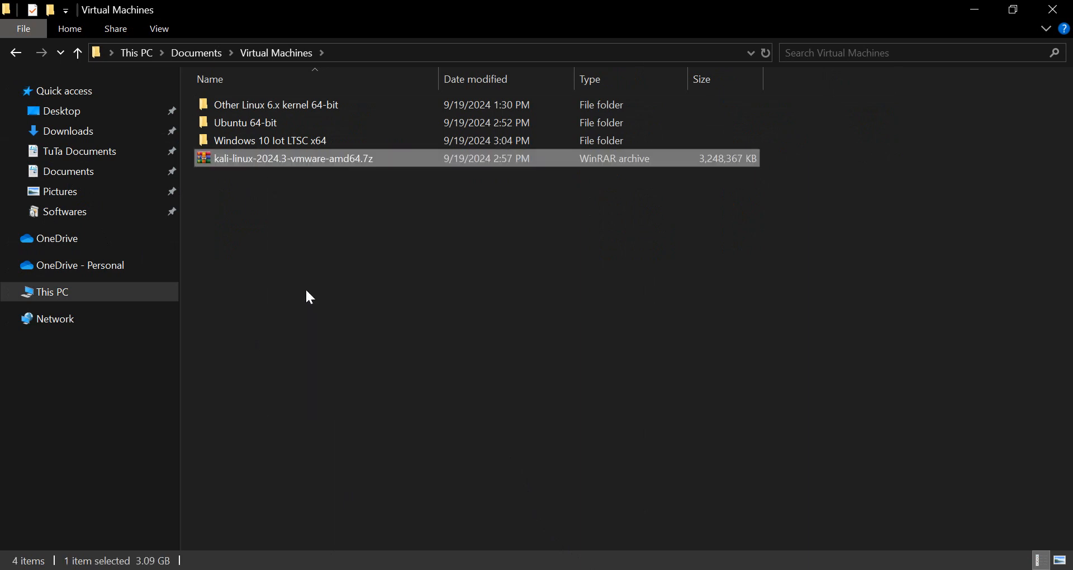
Extract kali-linux-2024.3-vmware-amd64.7z directly into the Virtual Machines folder
{"action": "right_click", "coordinate": [303, 158]}
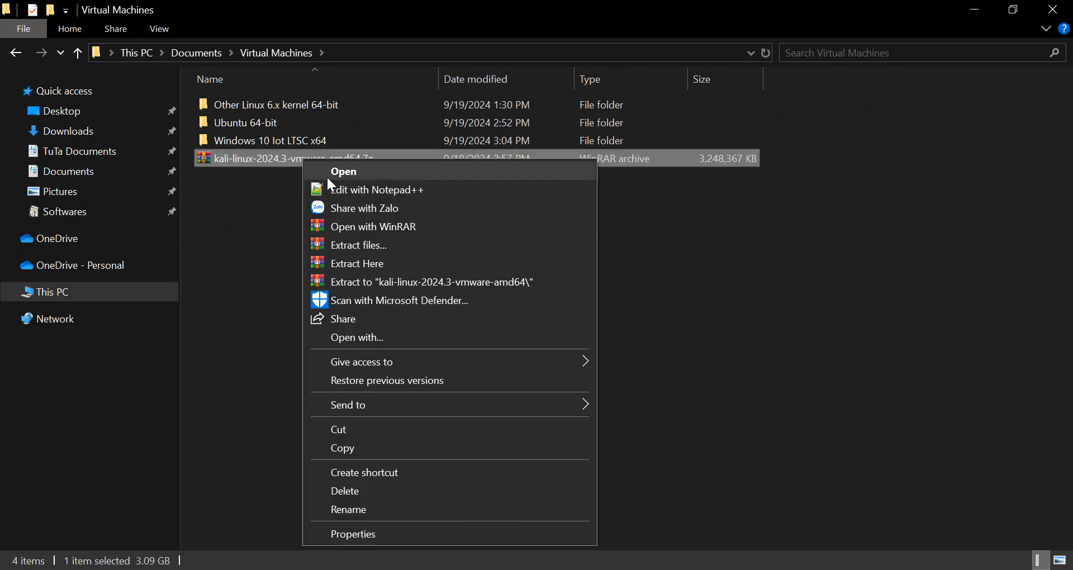
{"action": "left_click", "coordinate": [357, 264]}
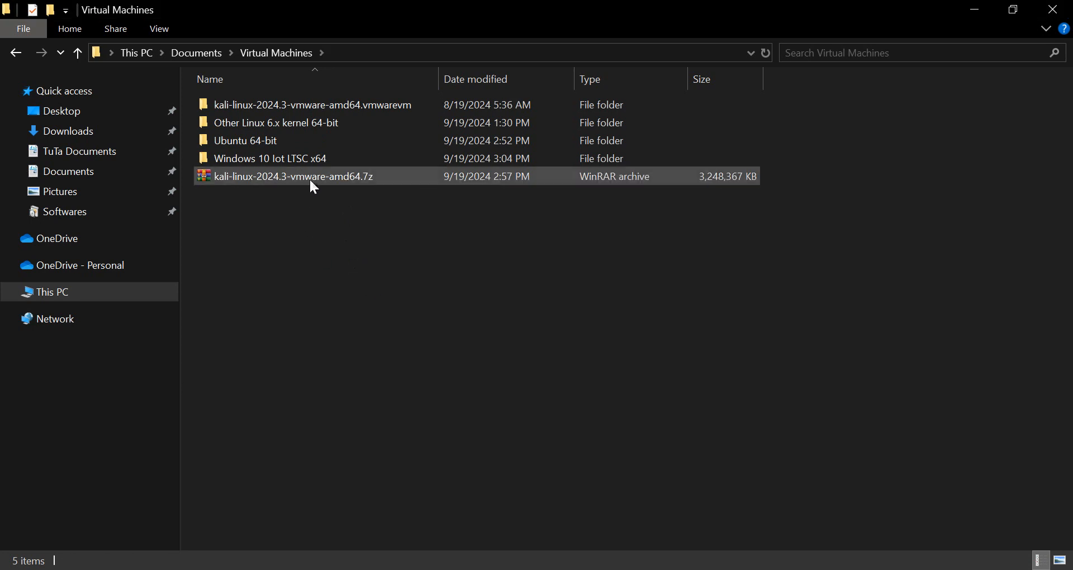
{"action": "left_click", "coordinate": [551, 348]}
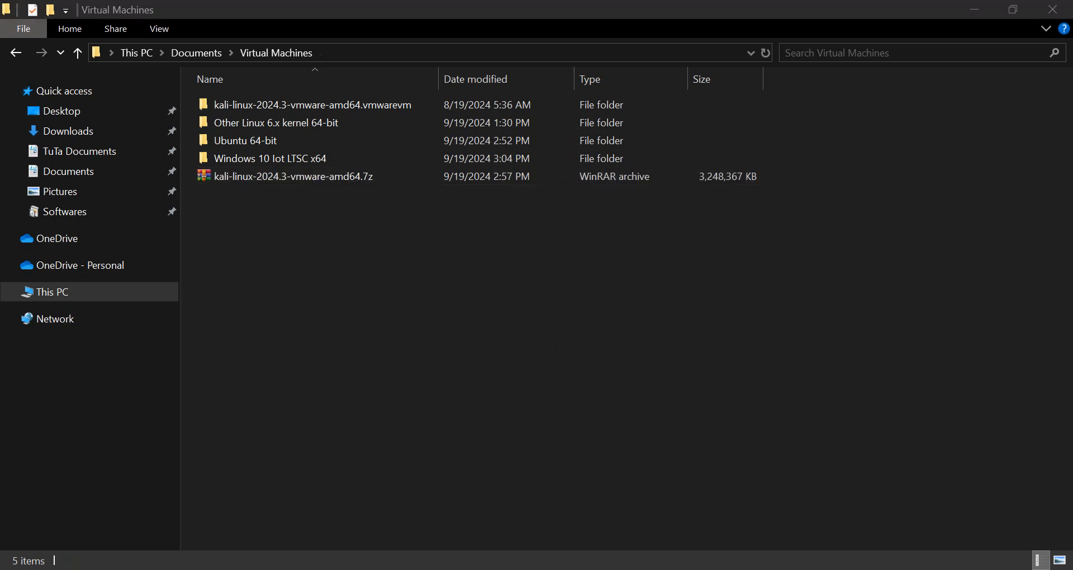
Switch to VMware Workstation and open kali-linux-2024.3-vmware-amd64.vmx from the extracted Kali folder in Documents\Virtual Machines
{"action": "left_click", "coordinate": [226, 568]}
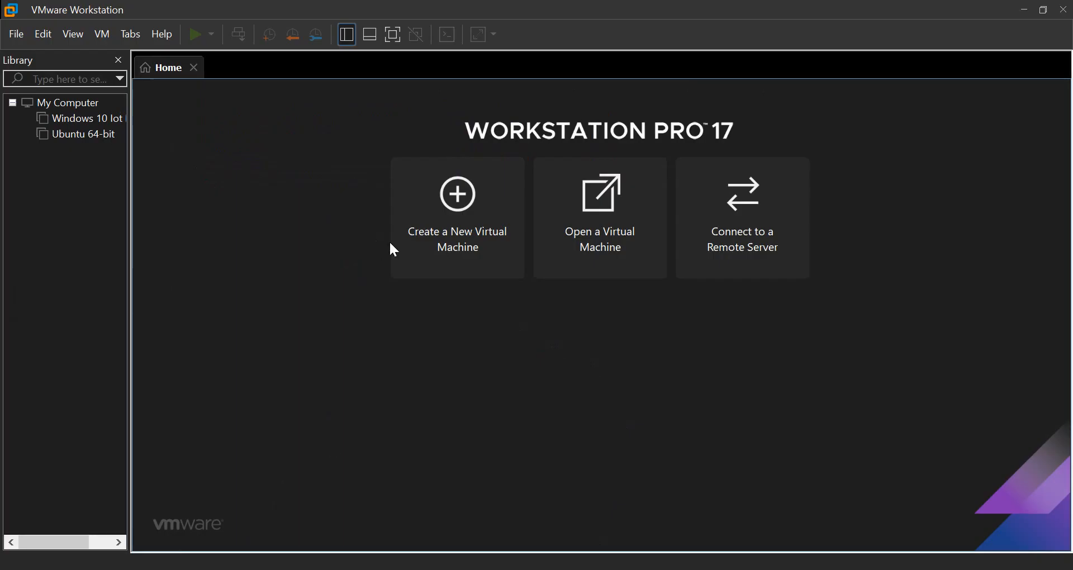
{"action": "left_click", "coordinate": [597, 211]}
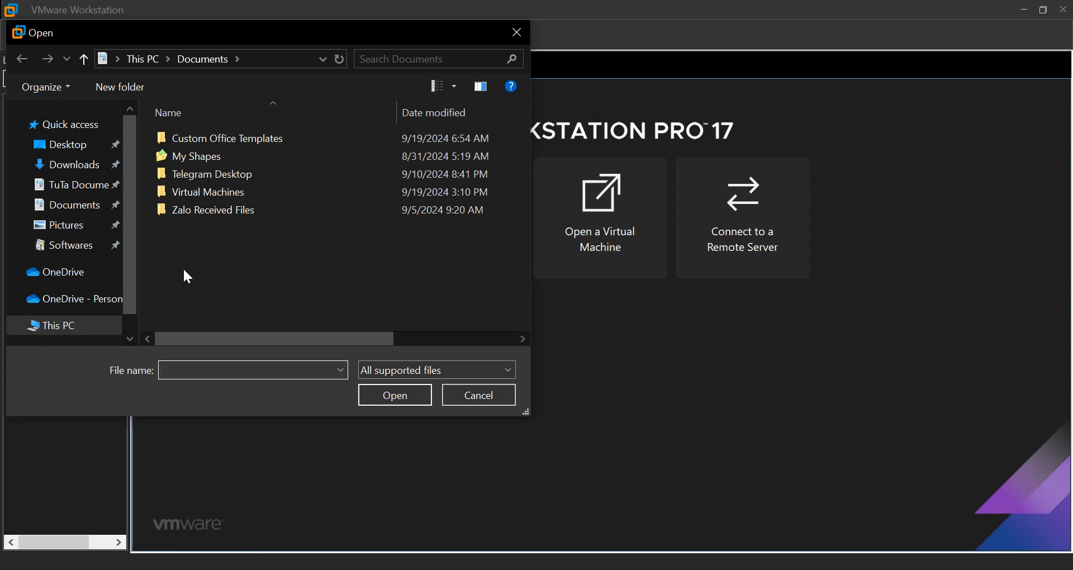
{"action": "left_click", "coordinate": [77, 212]}
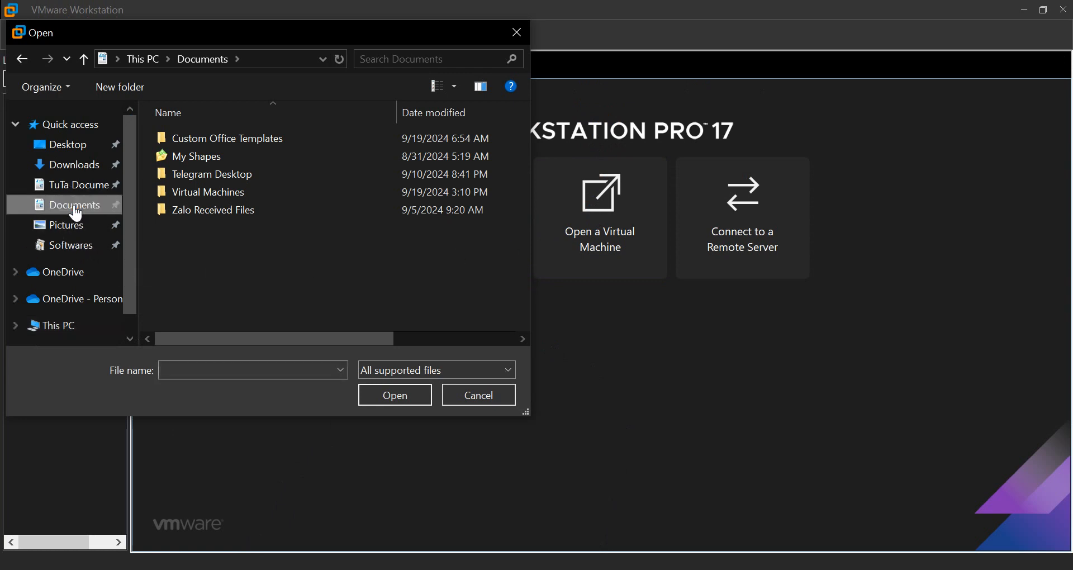
{"action": "double_click", "coordinate": [190, 192]}
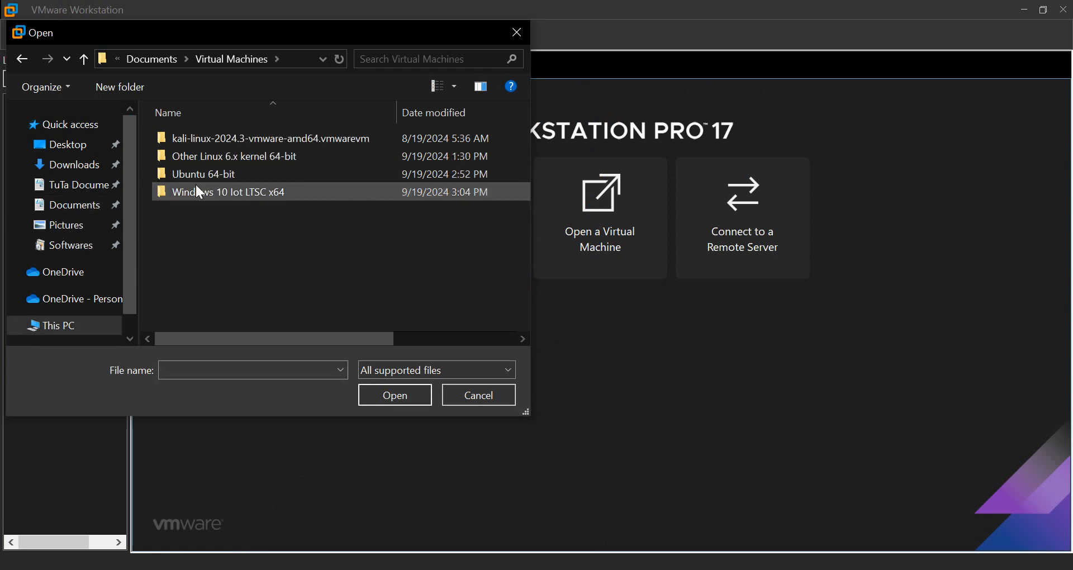
{"action": "double_click", "coordinate": [204, 138]}
{"action": "left_click", "coordinate": [204, 139]}
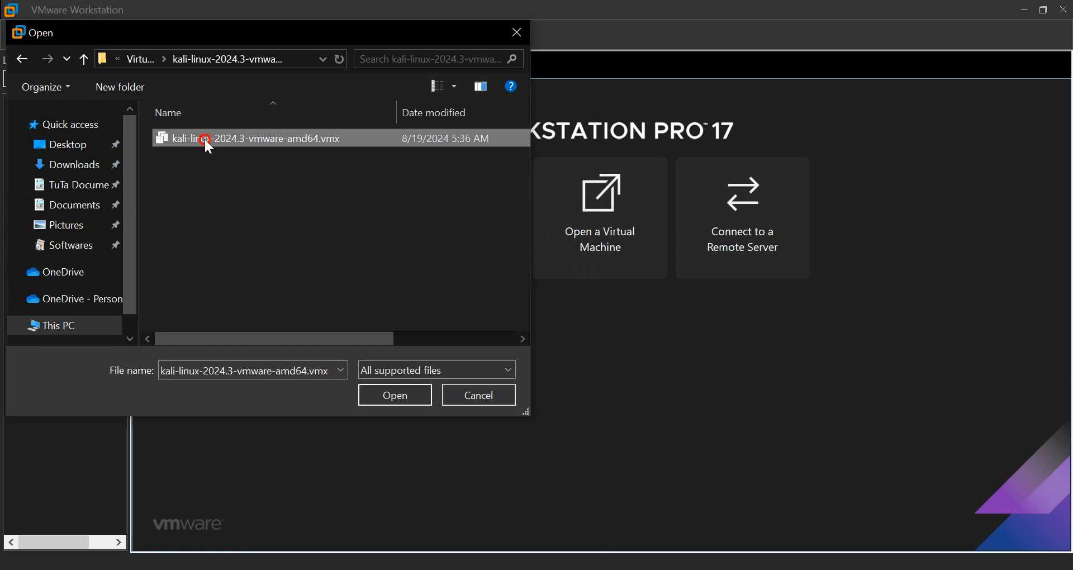
{"action": "double_click", "coordinate": [204, 139]}
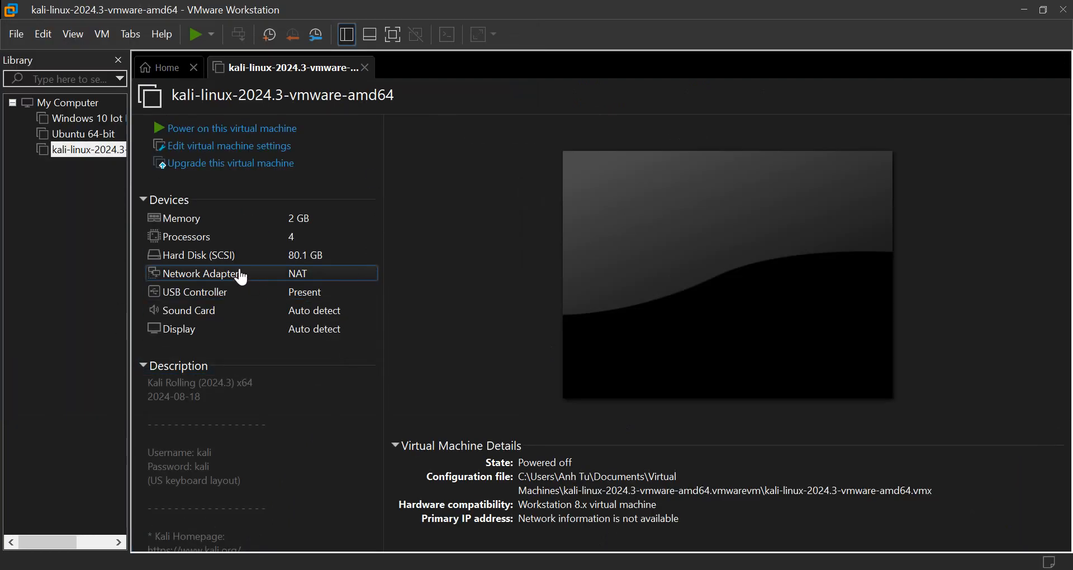
Set the Kali virtual machine's memory to 4096 MB, review its processor settings and save the configuration
{"action": "double_click", "coordinate": [185, 216]}
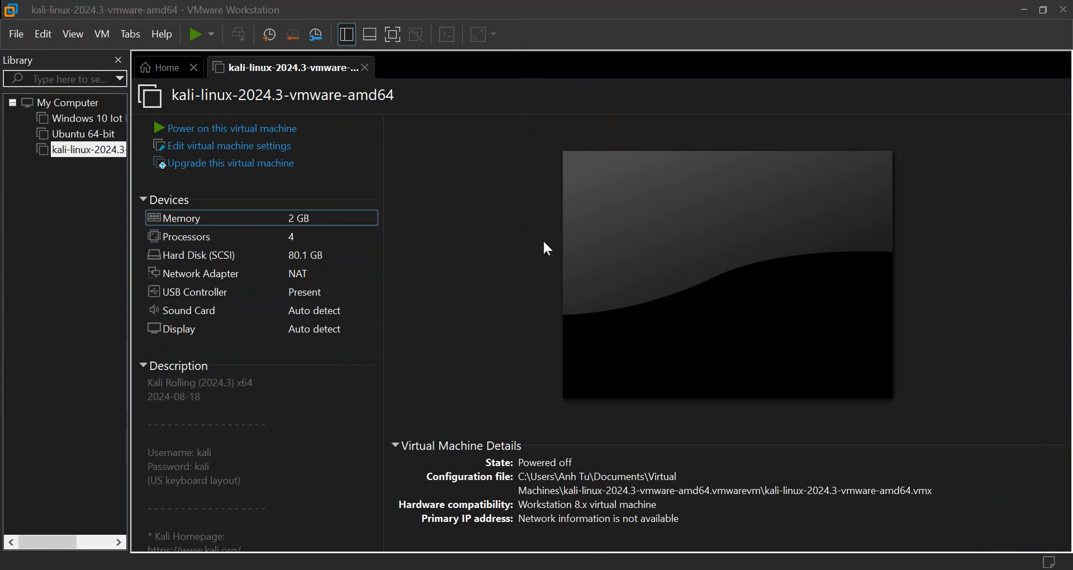
{"action": "left_click", "coordinate": [545, 201]}
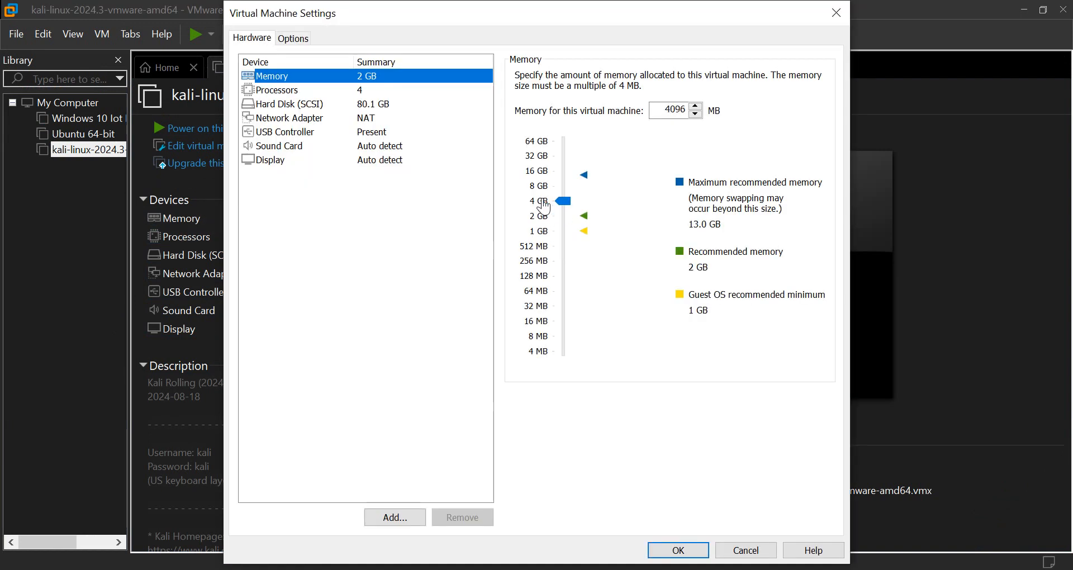
{"action": "left_click", "coordinate": [351, 93]}
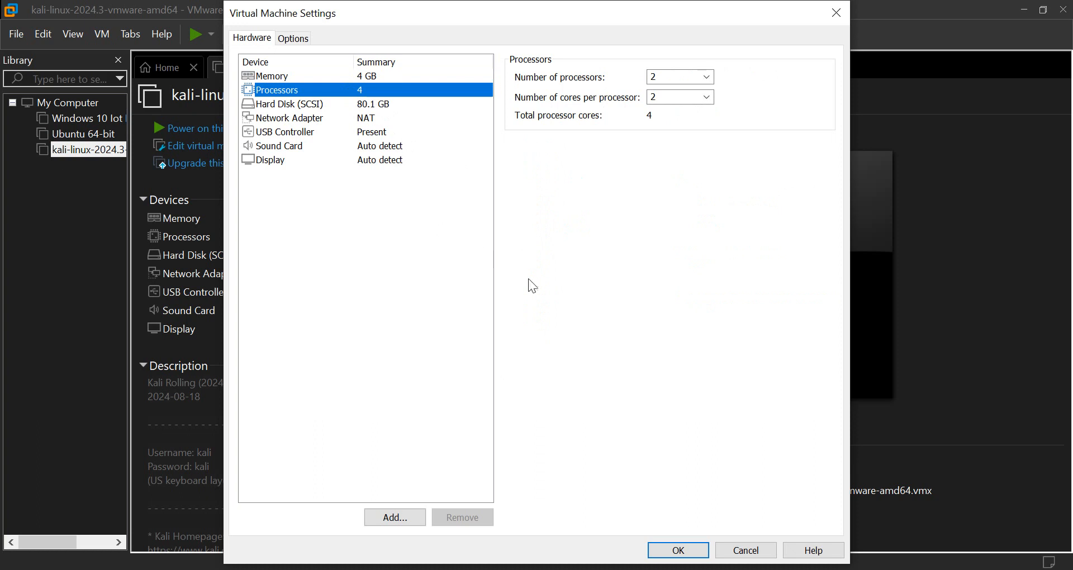
{"action": "left_click", "coordinate": [677, 550]}
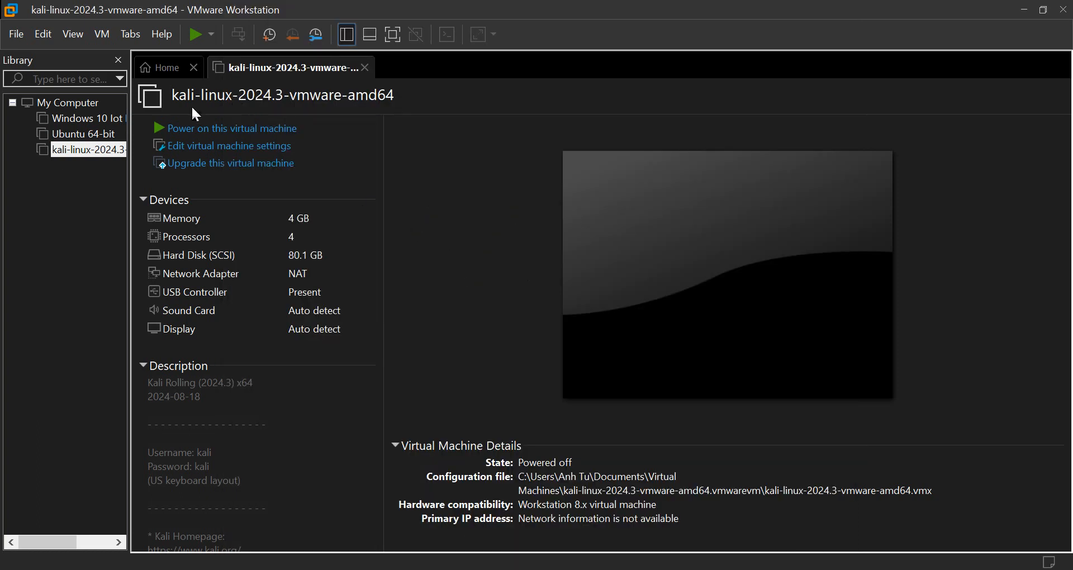
Power on the Kali virtual machine and boot the Kali GNU/Linux entry
{"action": "left_click", "coordinate": [196, 36]}
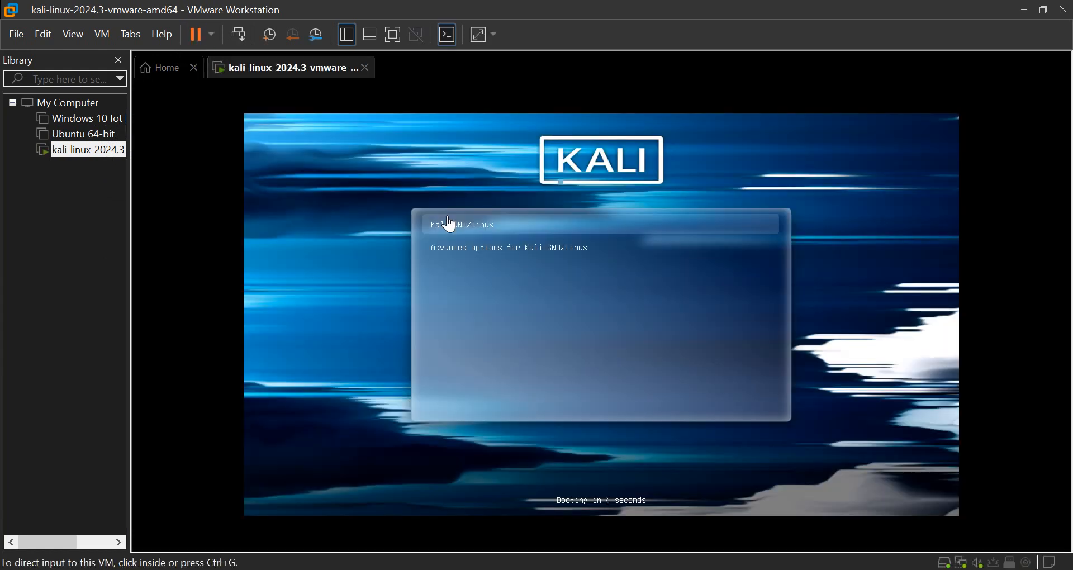
{"action": "left_click", "coordinate": [450, 223]}
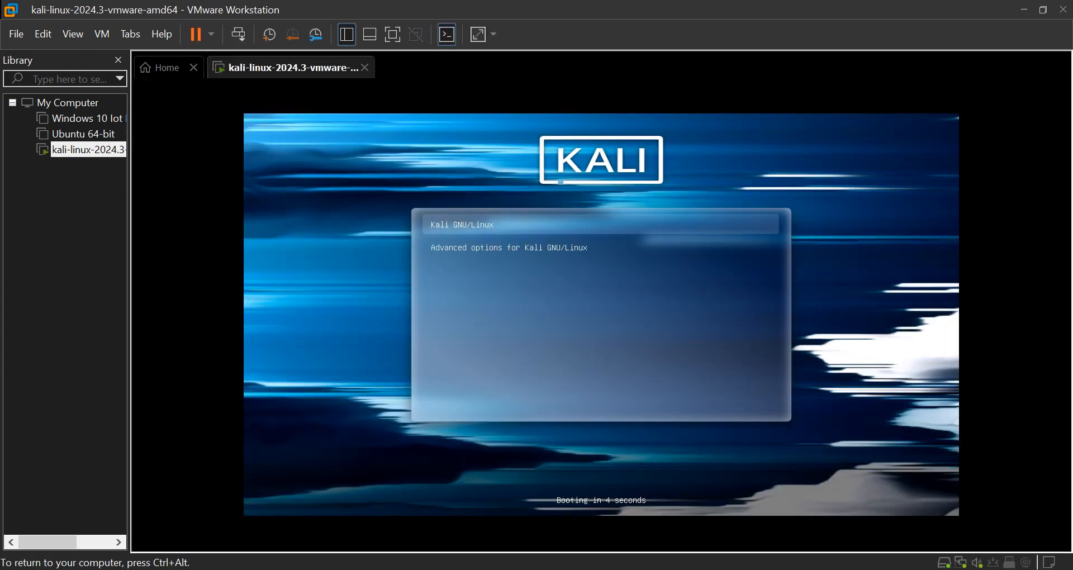
{"action": "key", "text": "Return"}
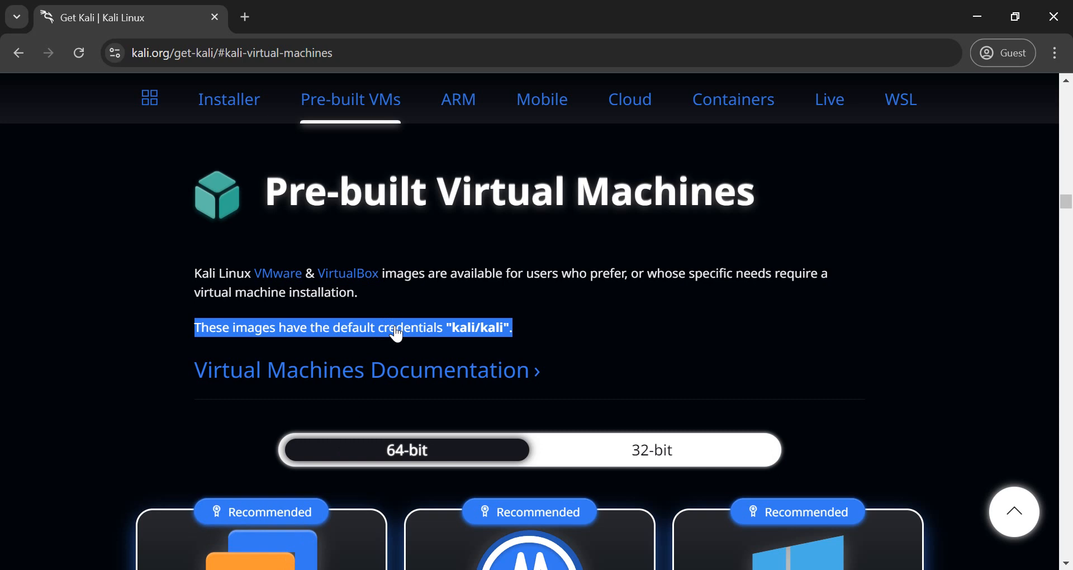
Look up the image's default credentials on the Kali download page in the browser, and return to the virtual machine in VMware Workstation
{"action": "left_click", "coordinate": [499, 344]}
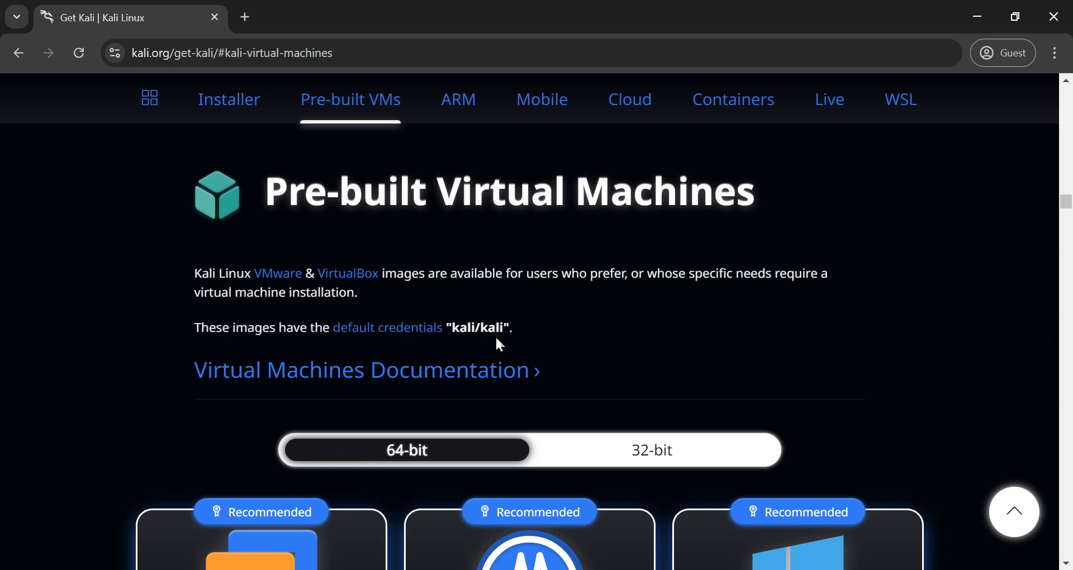
{"action": "left_click_drag", "start_coordinate": [454, 326], "coordinate": [503, 330]}
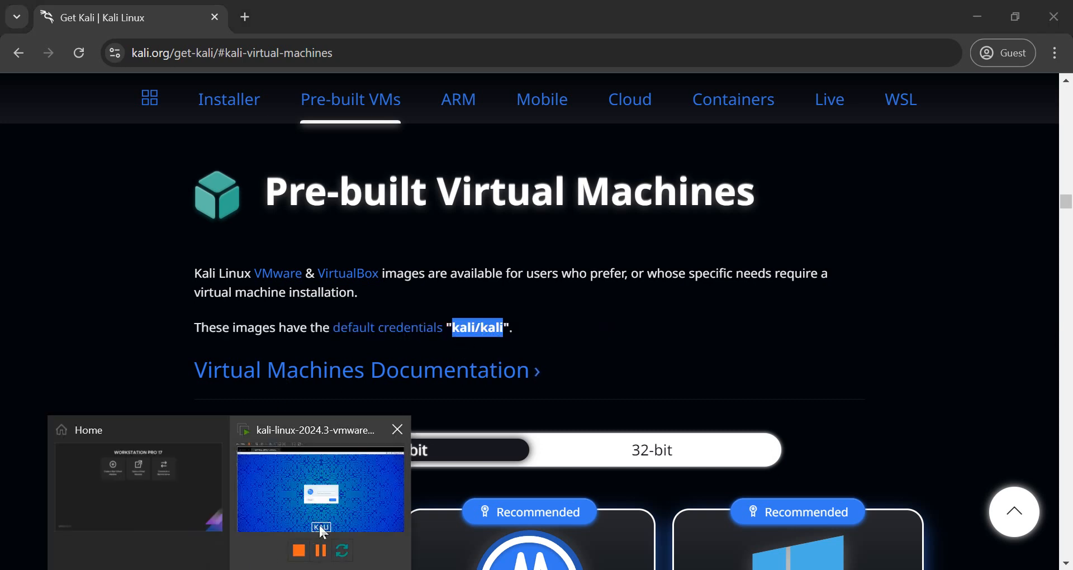
{"action": "left_click", "coordinate": [319, 525]}
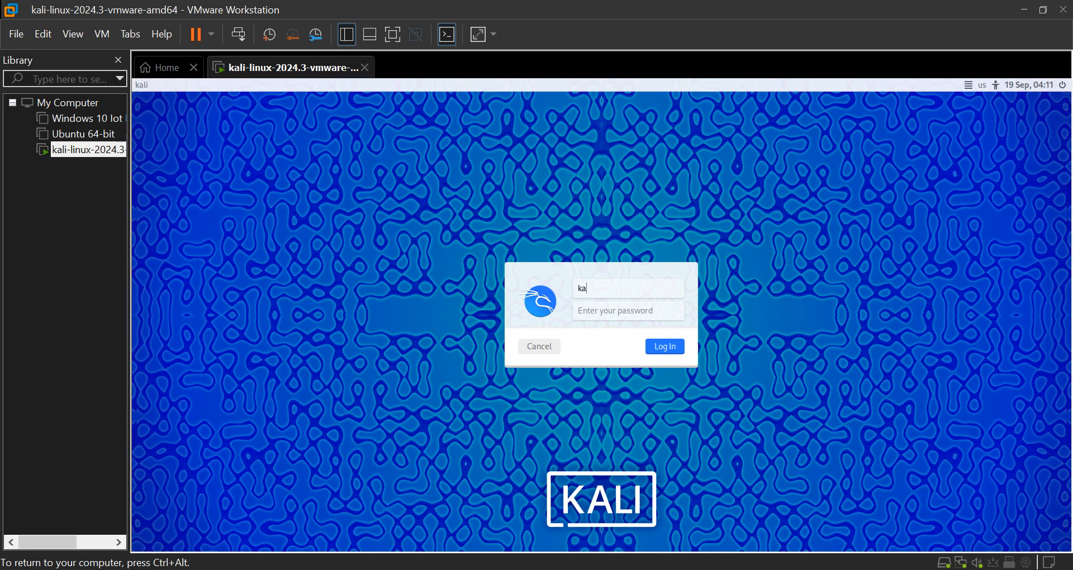
Log in to Kali with the default username and password and open the applications menu
{"action": "type", "text": "kali"}
{"action": "key", "text": "Tab"}
{"action": "left_click", "coordinate": [661, 345]}
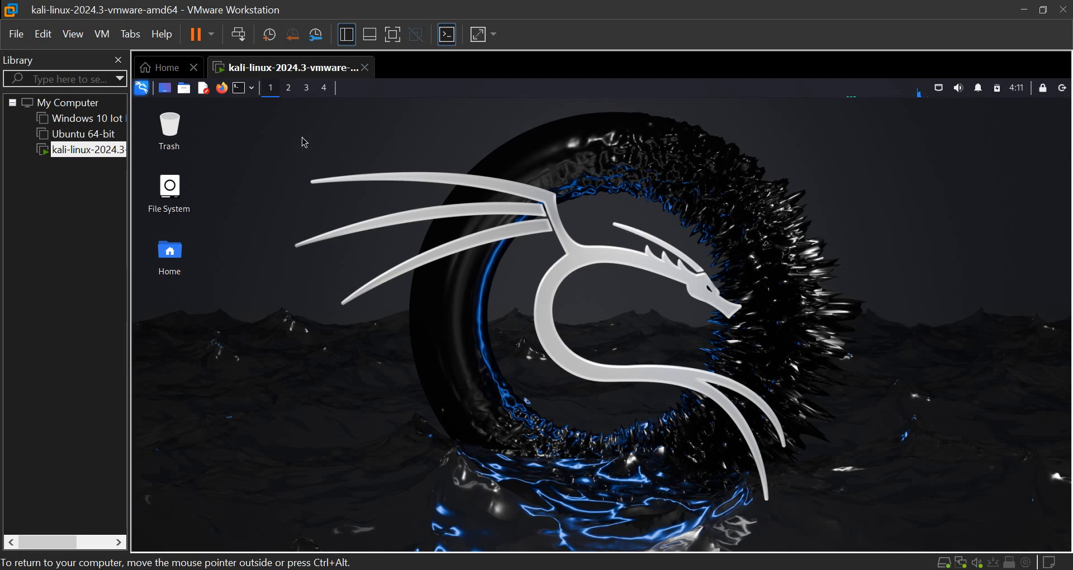
{"action": "left_click", "coordinate": [143, 88]}
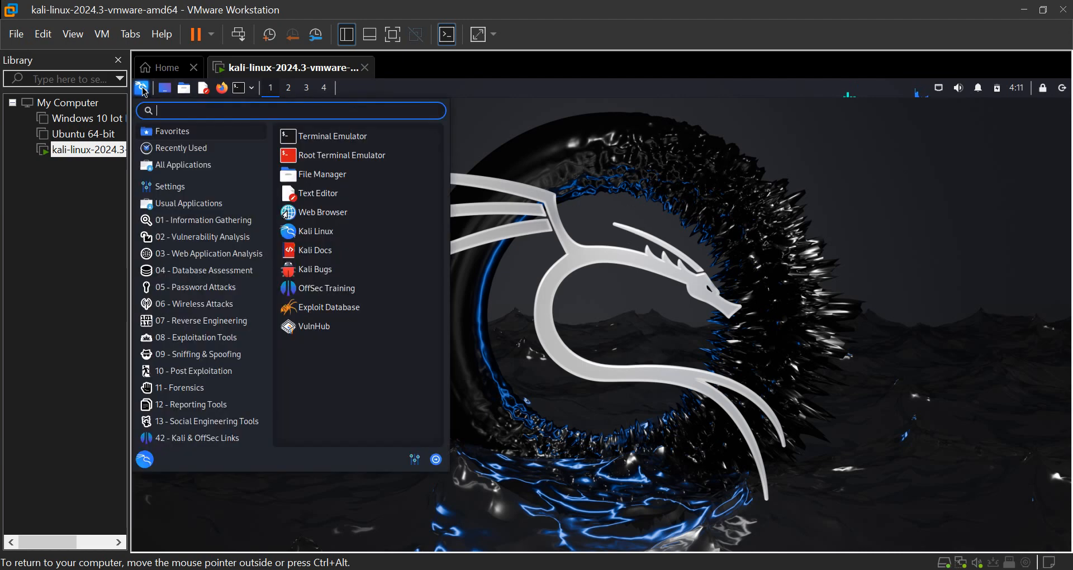
Browse the tool categories in Kali's applications menu, including the Kali & OffSec Links and Social Engineering Tools, and close the menu
{"action": "left_click", "coordinate": [190, 165]}
{"action": "mouse_move", "coordinate": [196, 438]}
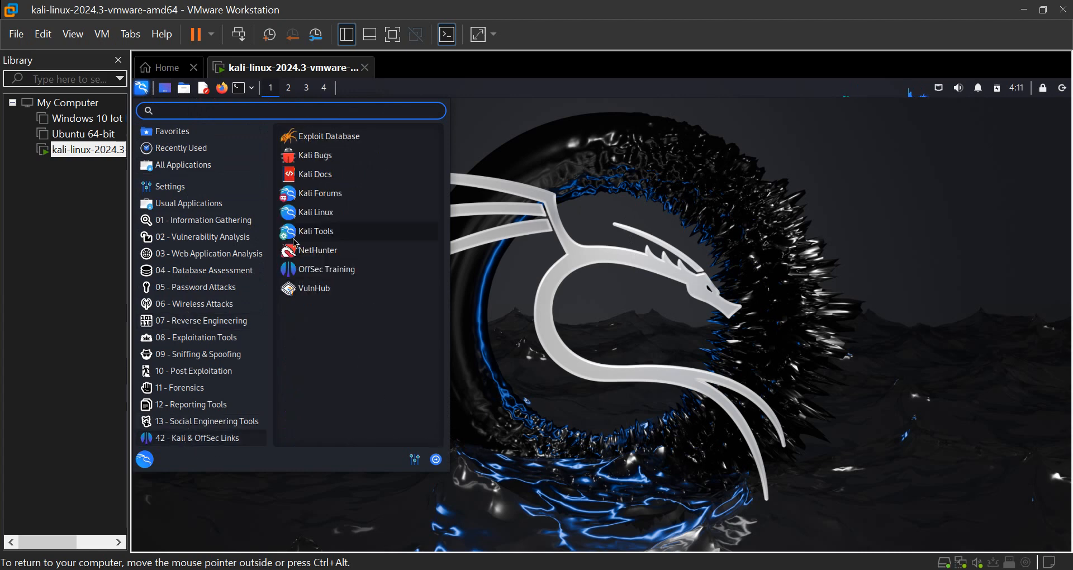
{"action": "mouse_move", "coordinate": [210, 341]}
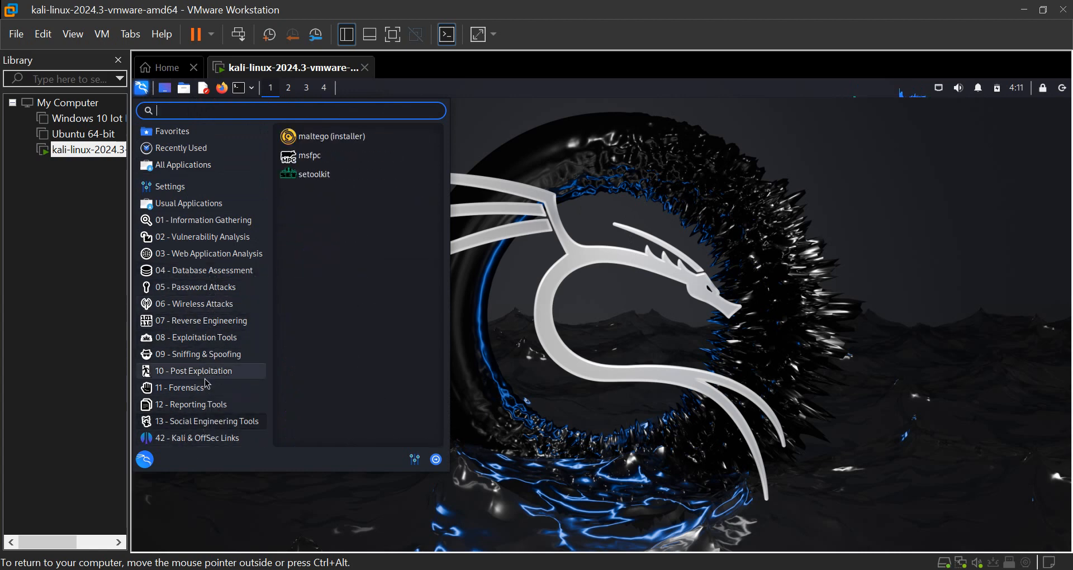
{"action": "left_click", "coordinate": [623, 243]}
Inspect the contents of the File System and Home folders from the Kali desktop, closing each file manager window
{"action": "double_click", "coordinate": [166, 190]}
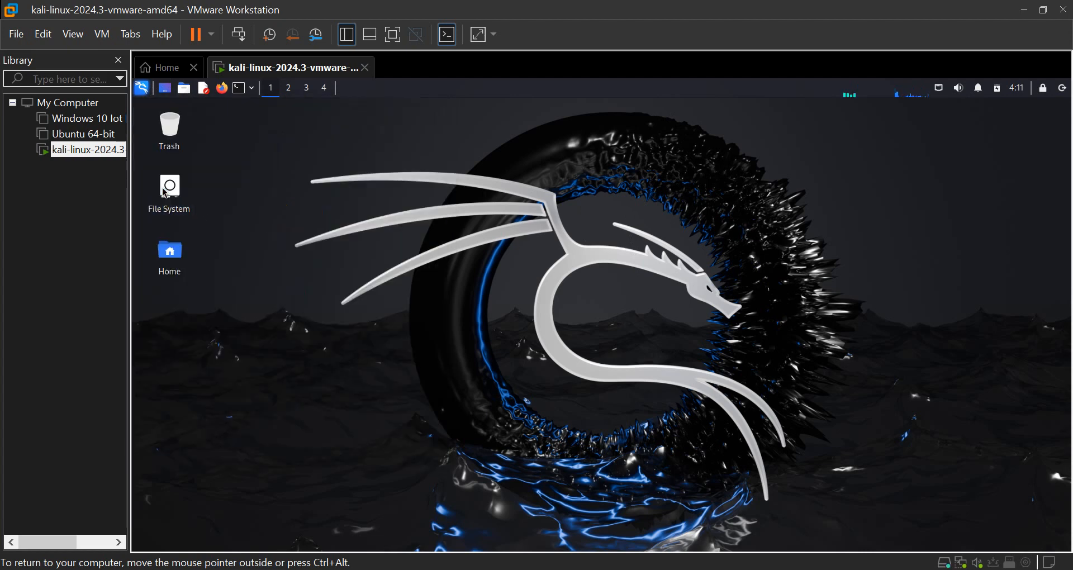
{"action": "left_click", "coordinate": [477, 109]}
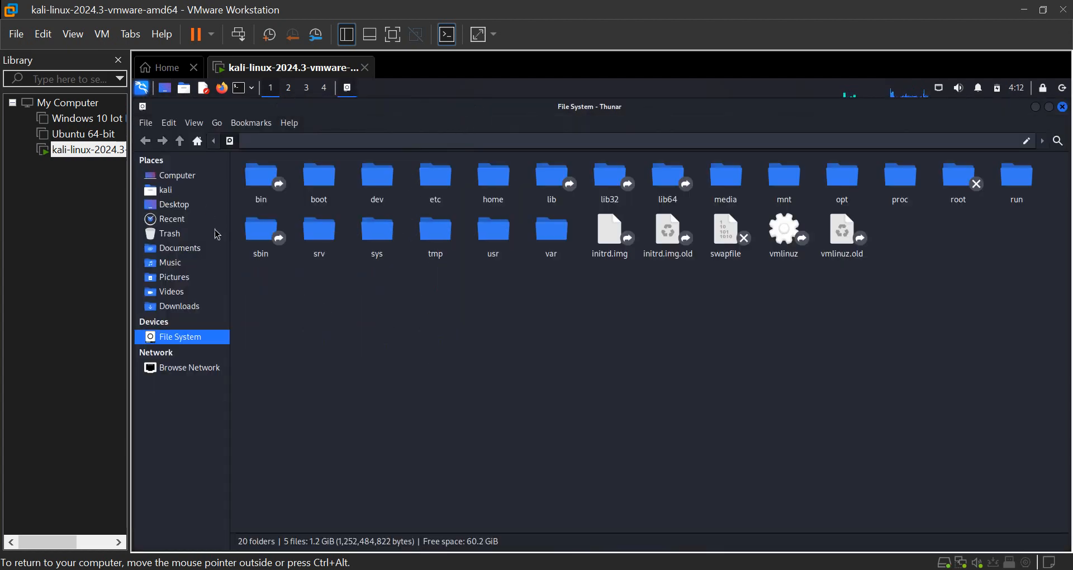
{"action": "left_click", "coordinate": [1065, 109]}
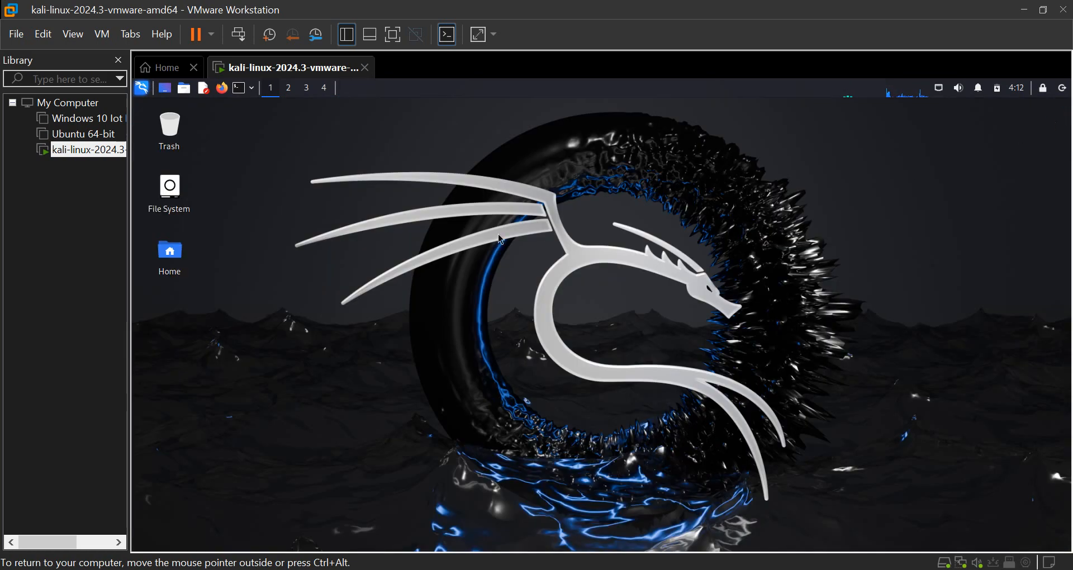
{"action": "double_click", "coordinate": [168, 260]}
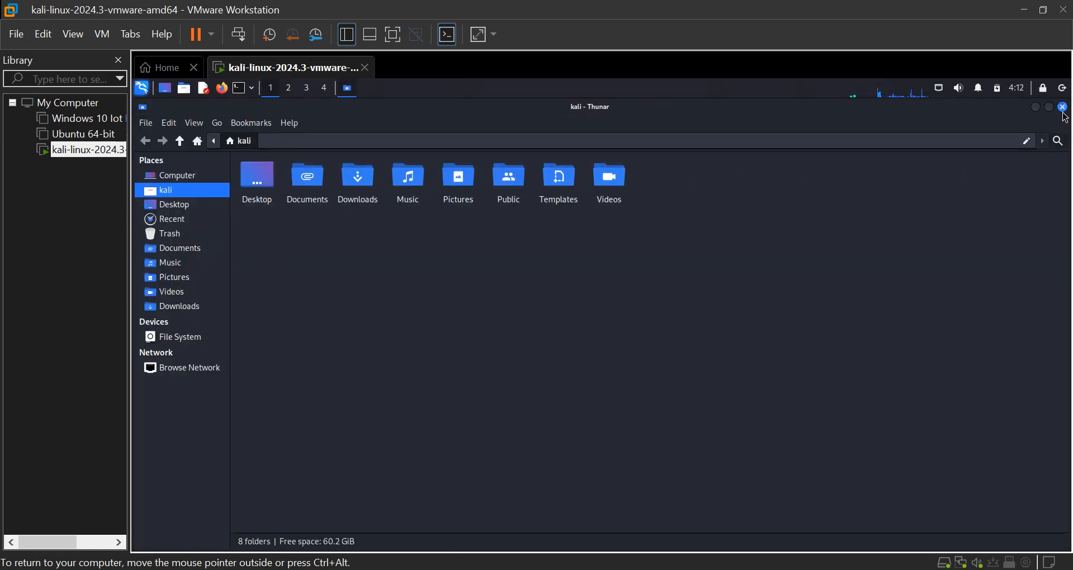
{"action": "left_click", "coordinate": [1064, 107]}
Open Kali's Settings manager from the applications menu, enlarge its window to review the available categories, and close it
{"action": "left_click", "coordinate": [142, 89]}
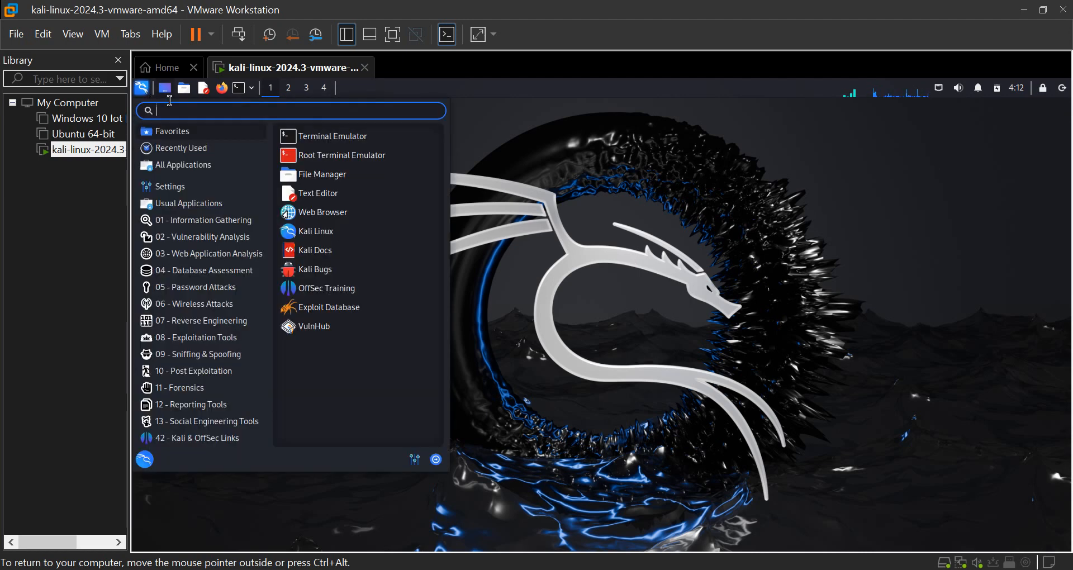
{"action": "left_click", "coordinate": [185, 371]}
{"action": "left_click", "coordinate": [415, 460]}
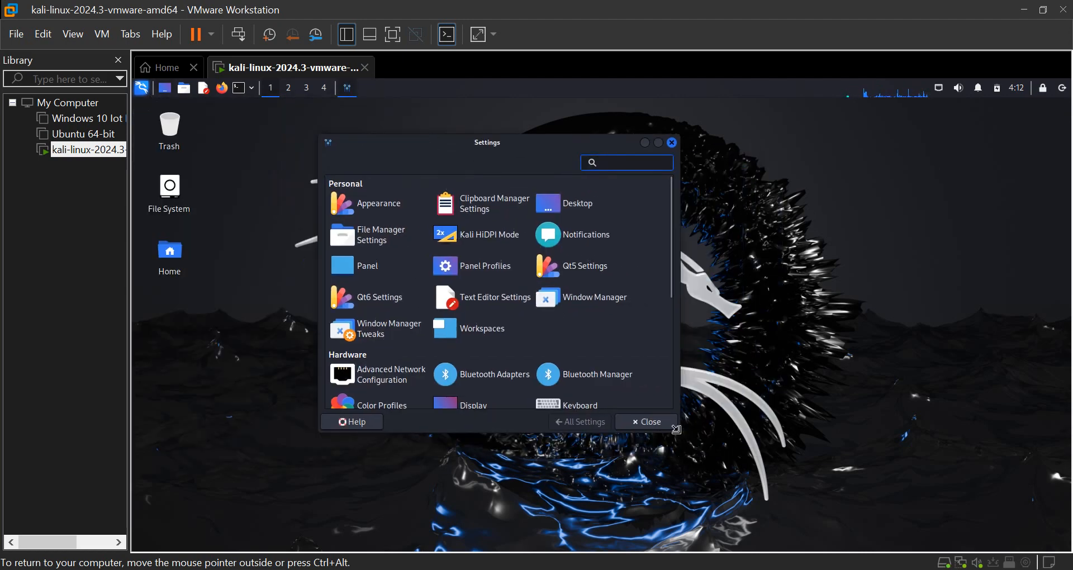
{"action": "left_click_drag", "start_coordinate": [676, 430], "coordinate": [822, 518]}
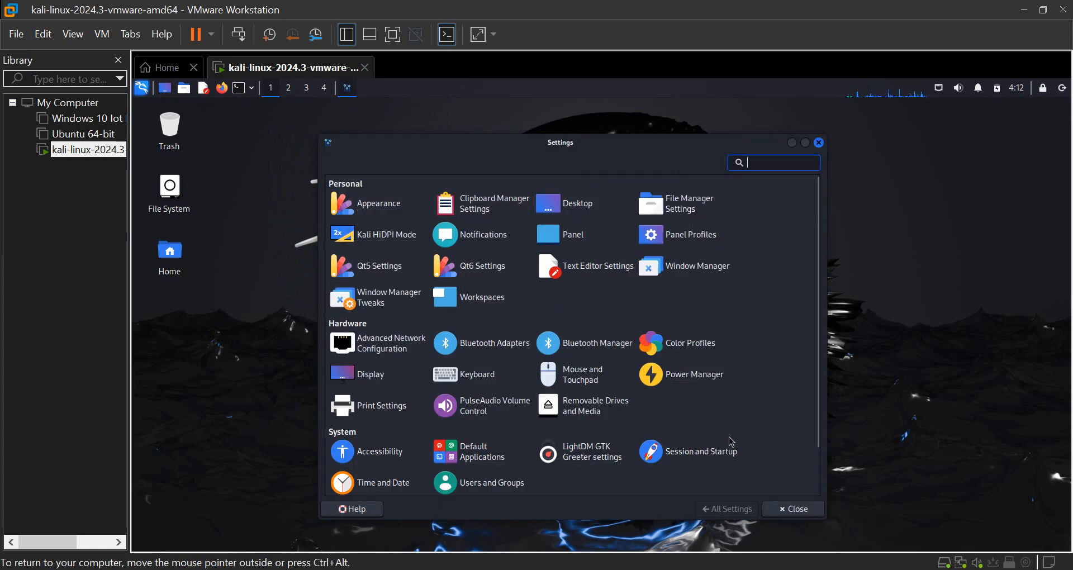
{"action": "left_click", "coordinate": [786, 511]}
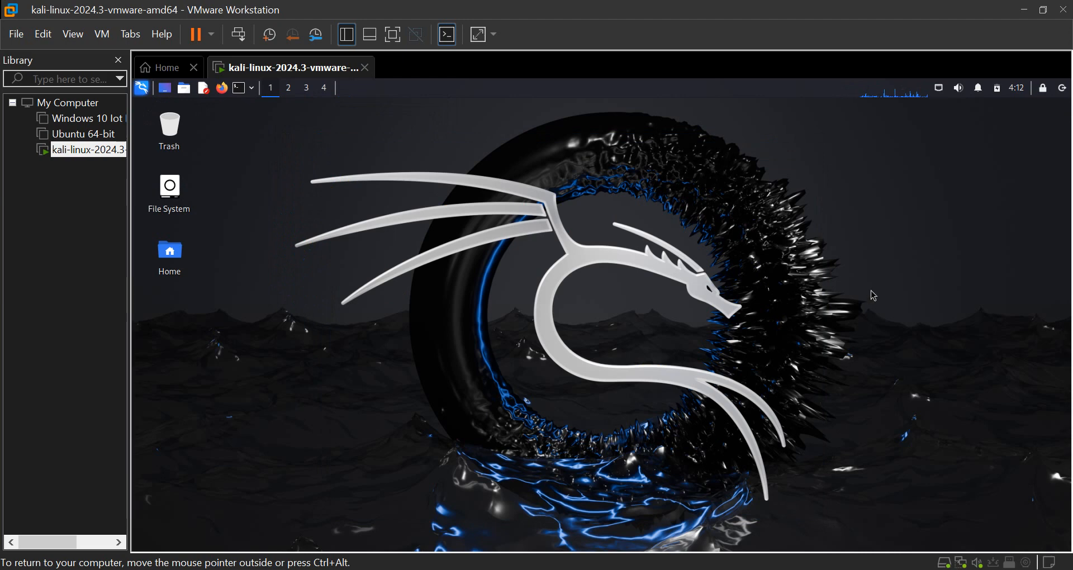
Shut down the Kali guest system from its log-out dialog, keeping the option to save the session for future logins
{"action": "left_click", "coordinate": [1063, 89]}
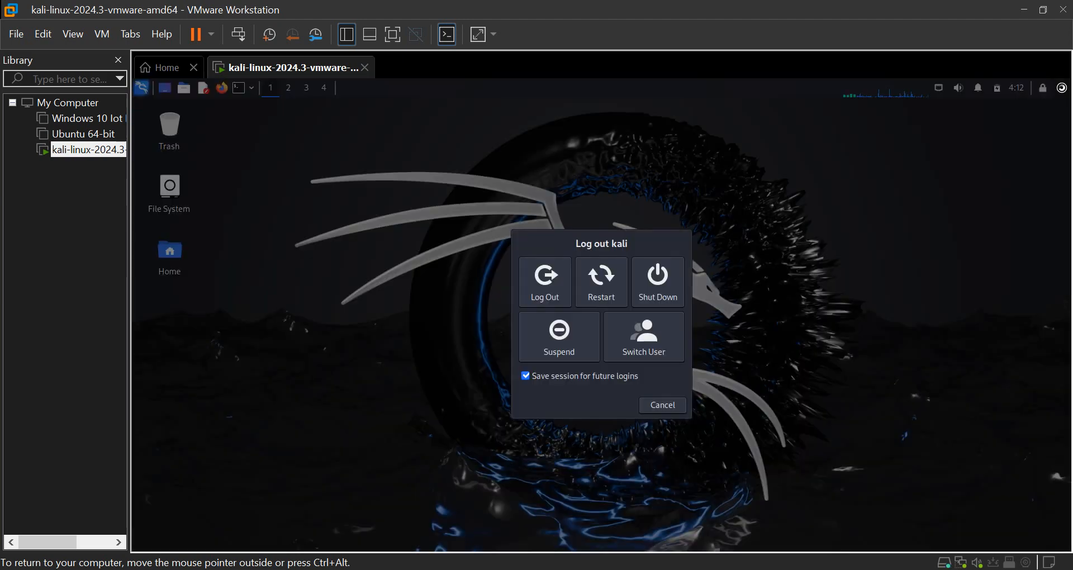
{"action": "left_click", "coordinate": [657, 276]}
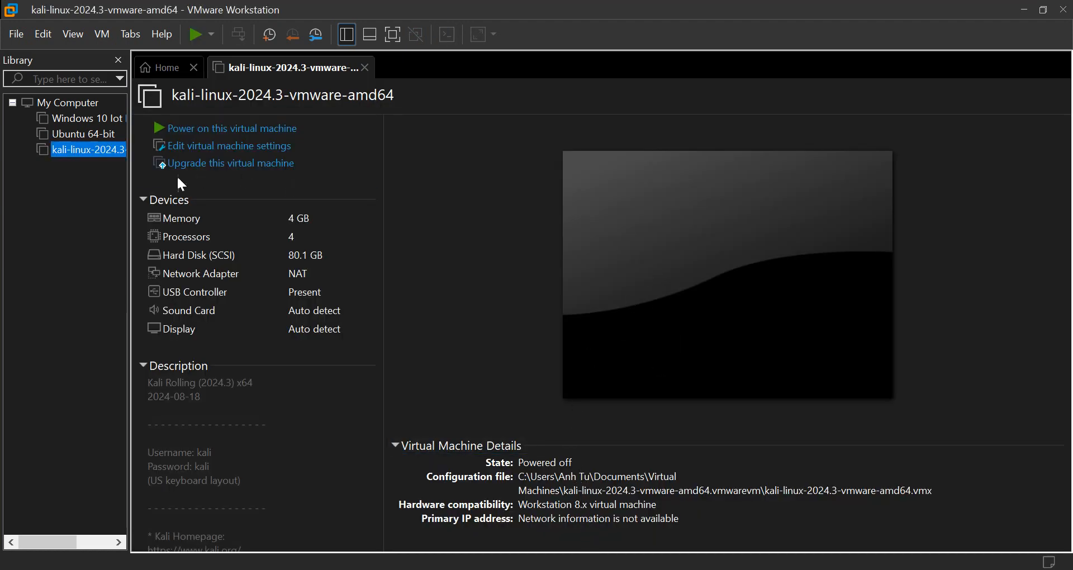
Rename the kali-linux-2024.3-vmware-amd64 virtual machine in the library to "Kali Linux"
{"action": "right_click", "coordinate": [82, 151]}
{"action": "left_click", "coordinate": [125, 195]}
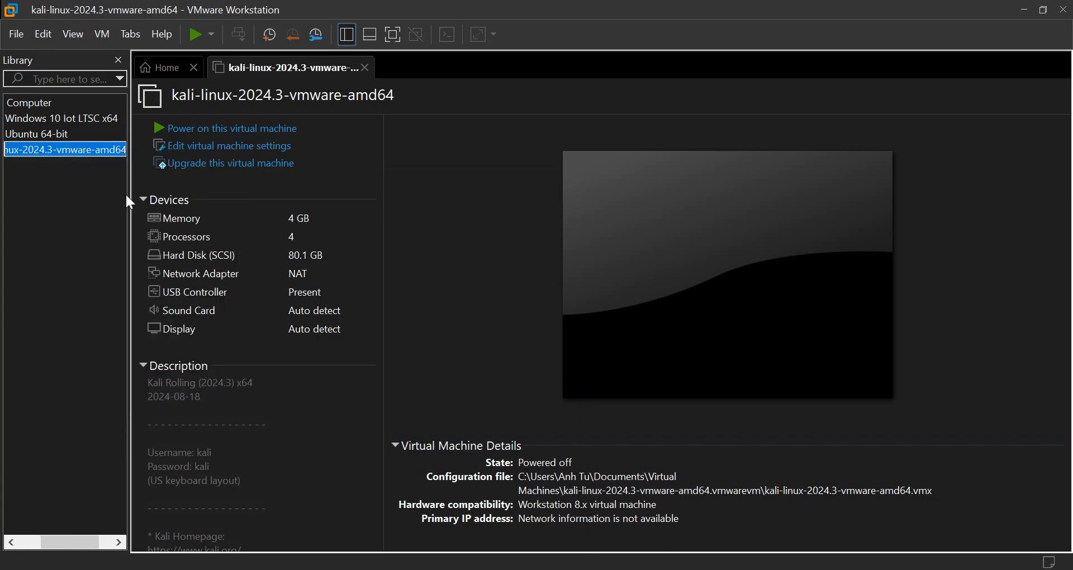
{"action": "type", "text": "Kali"}
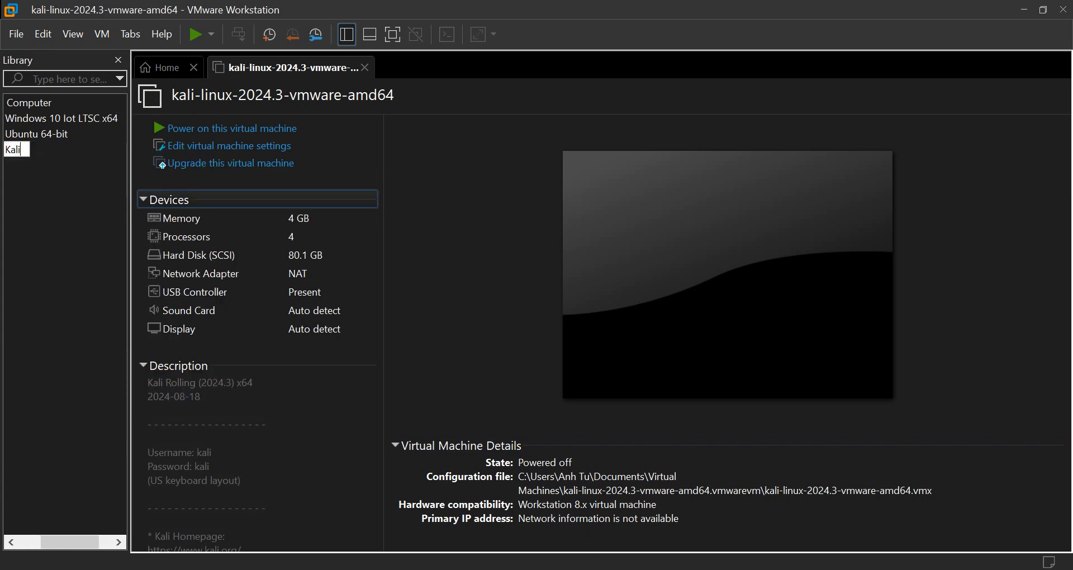
{"action": "type", "text": " Linux"}
{"action": "key", "text": "Return"}
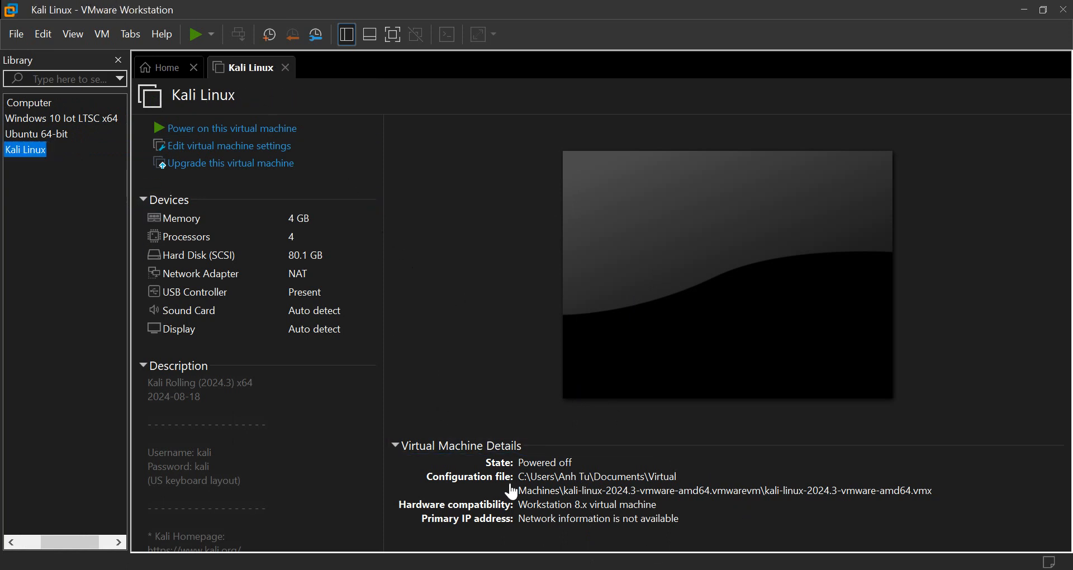
{"action": "left_click_drag", "start_coordinate": [94, 545], "coordinate": [60, 547]}
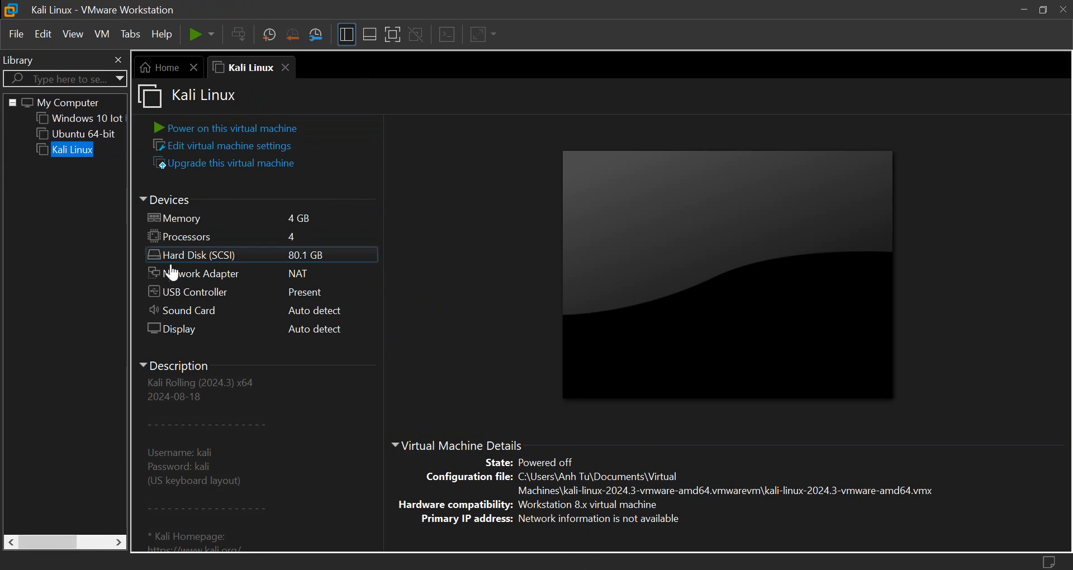